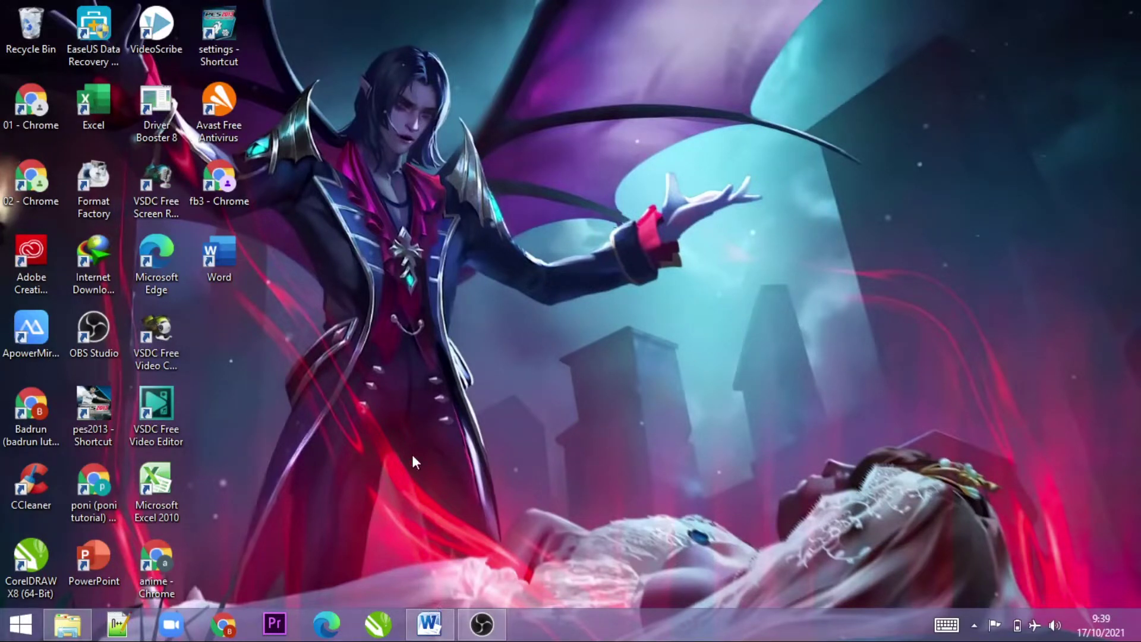
Bring blank Document1 back to the front and show the Quick Access Toolbar customization list.
left_click(429, 624)
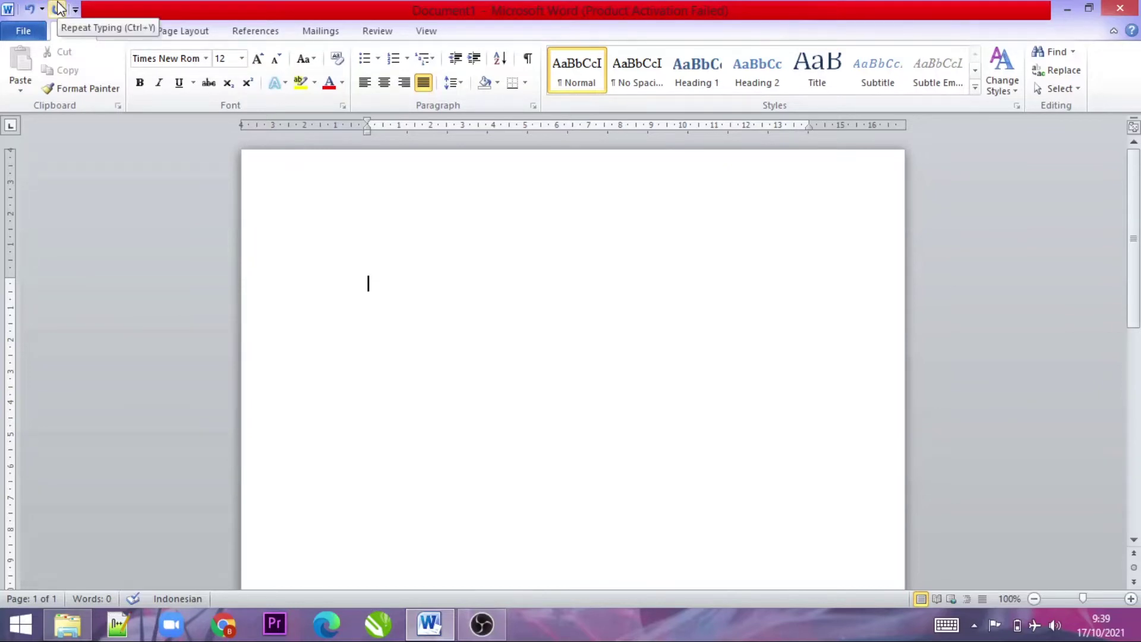
left_click(26, 11)
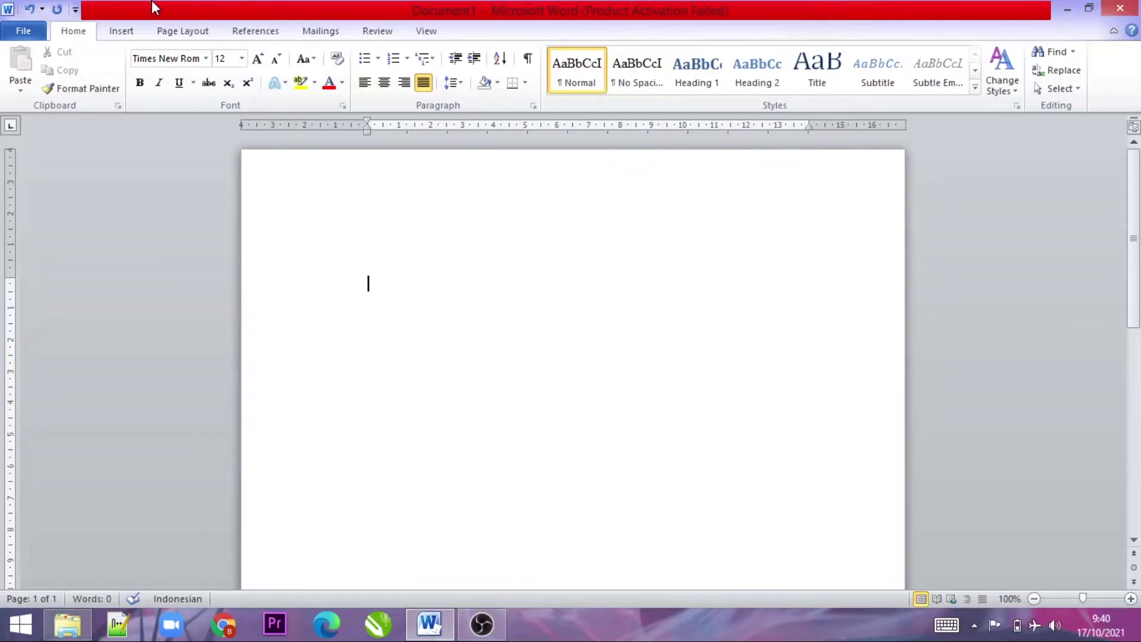
left_click(76, 8)
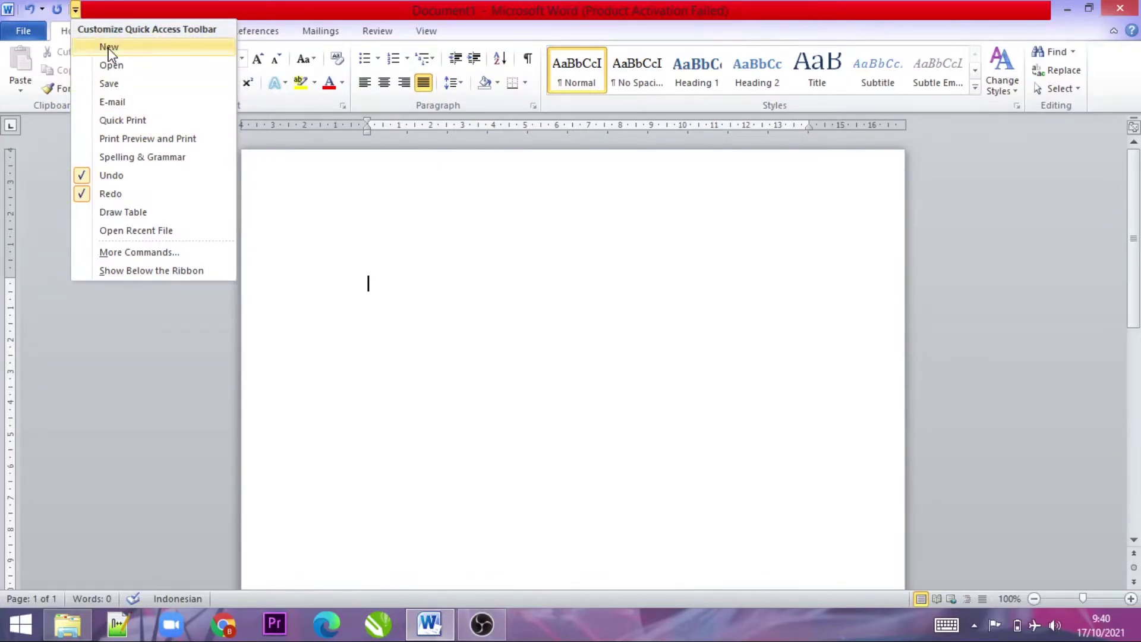
Add New to the Quick Access Toolbar and use it to create blank Document2.
left_click(108, 47)
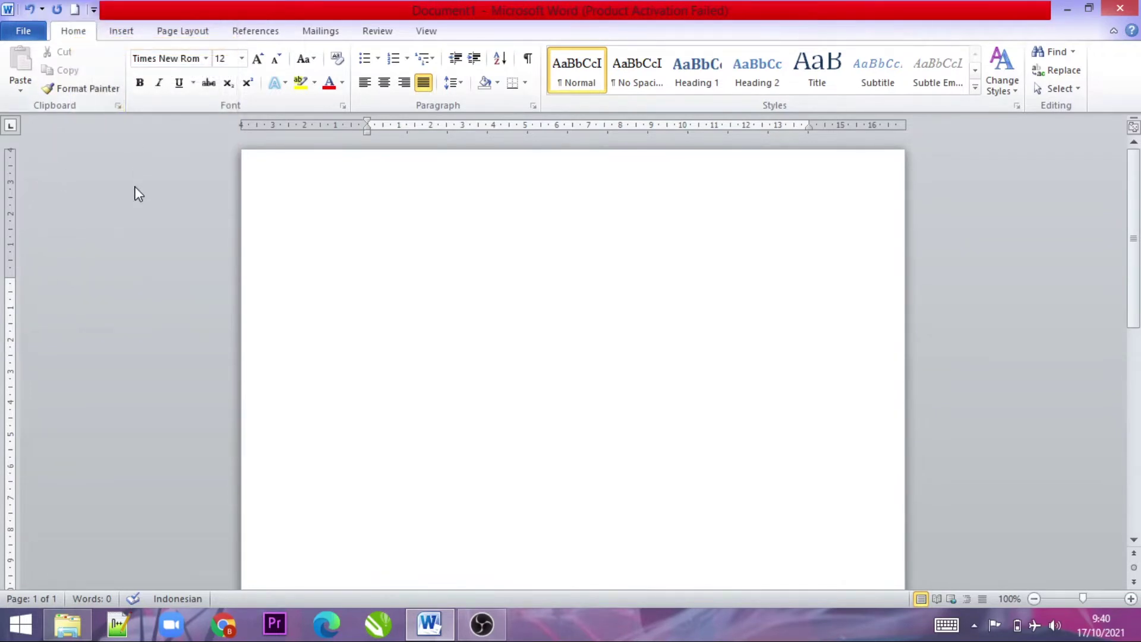
left_click(406, 258)
left_click(77, 10)
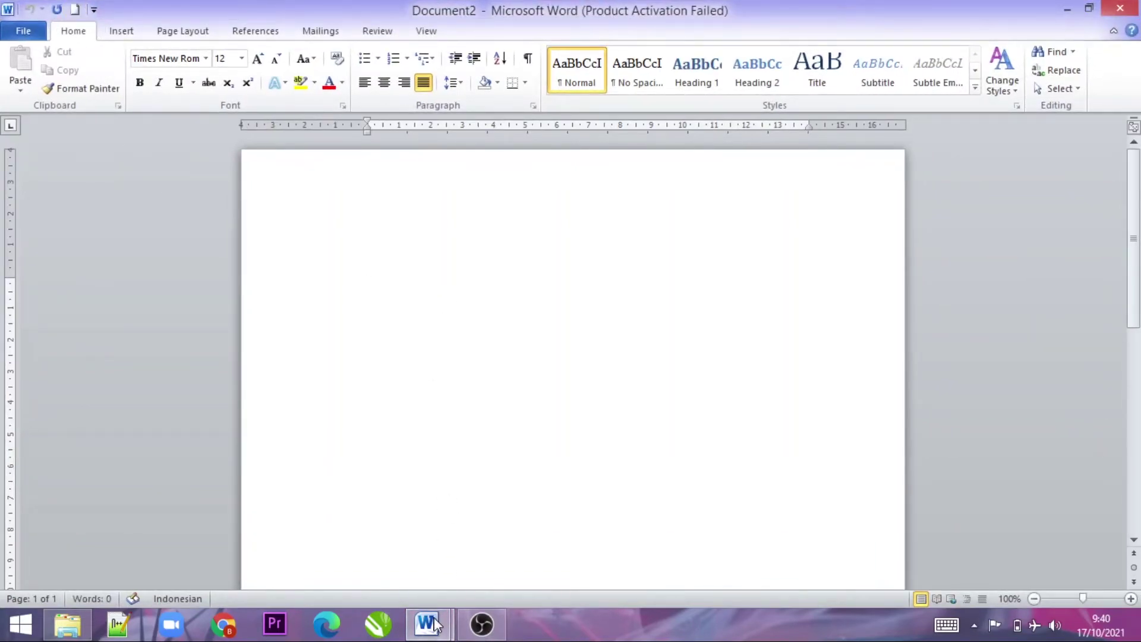
mouse_move(428, 623)
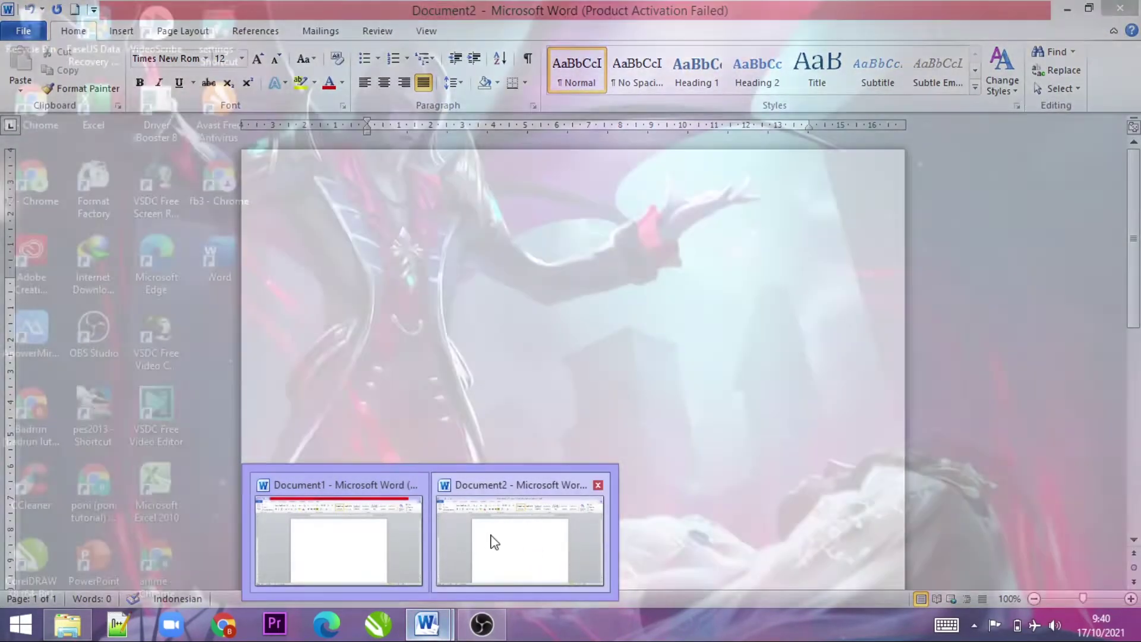
left_click(492, 537)
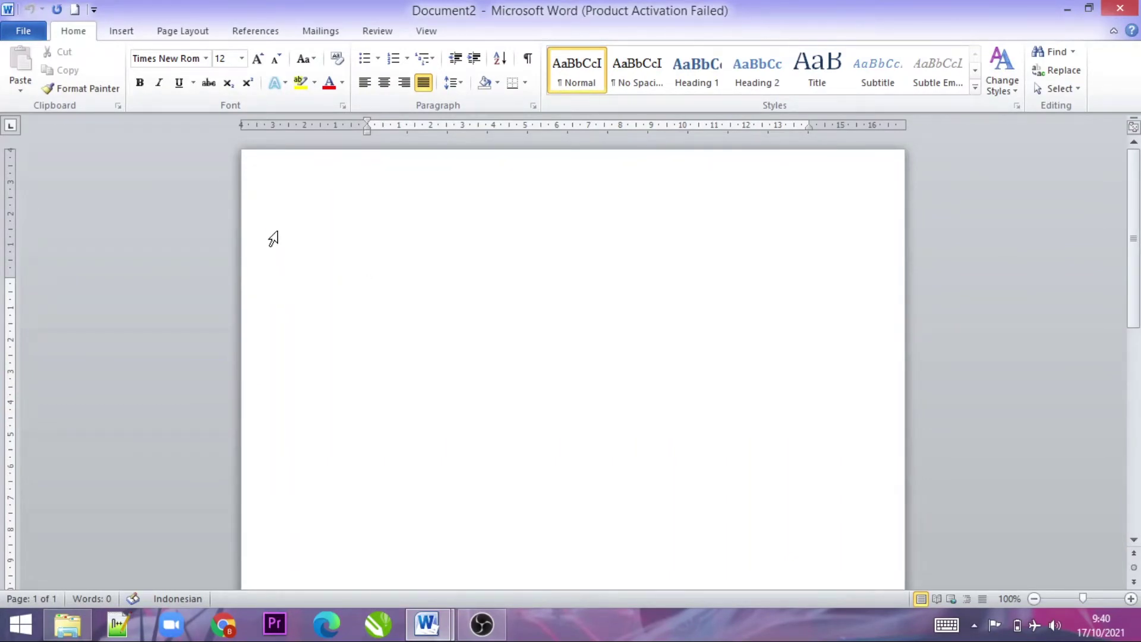
Add Open, Save and Quick Print to the Quick Access Toolbar.
left_click(93, 10)
left_click(126, 64)
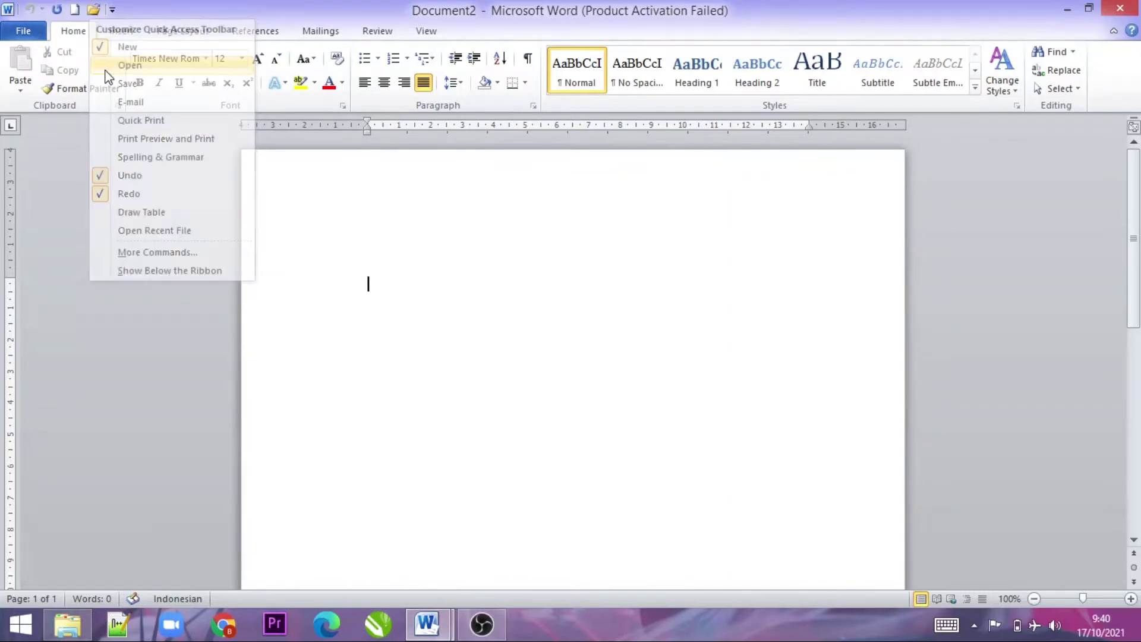
left_click(113, 9)
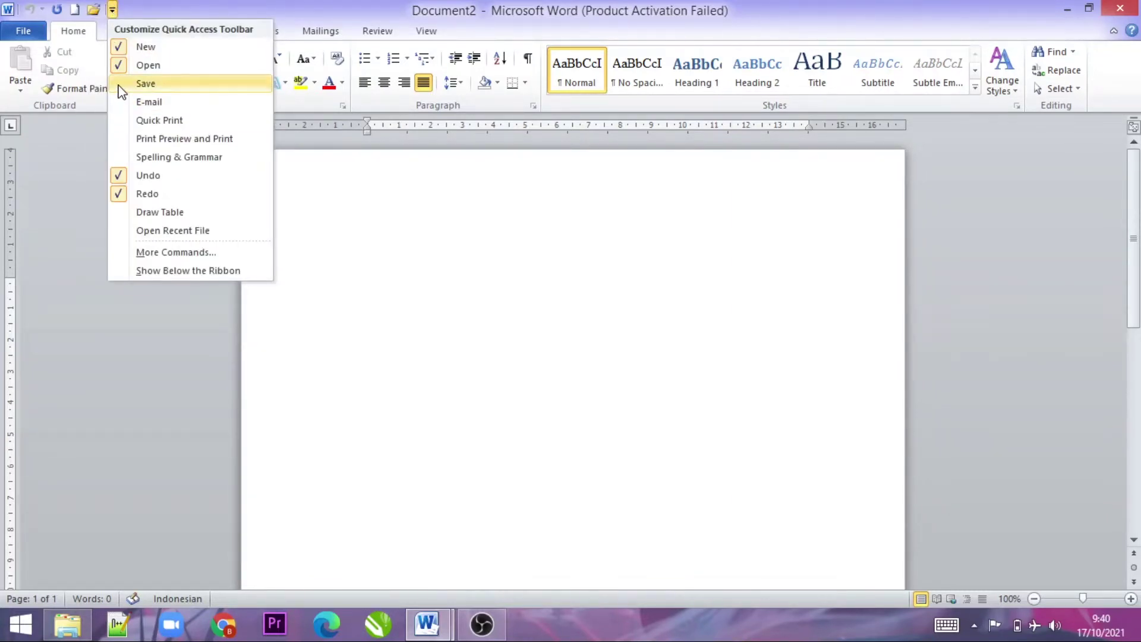
left_click(118, 84)
left_click(130, 9)
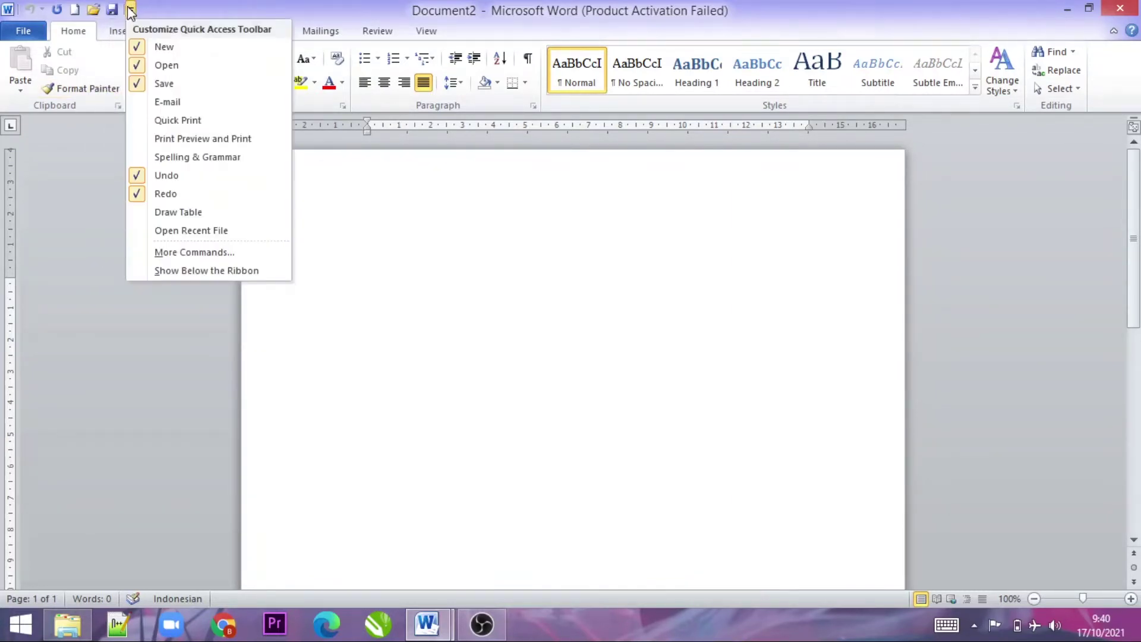
left_click(146, 121)
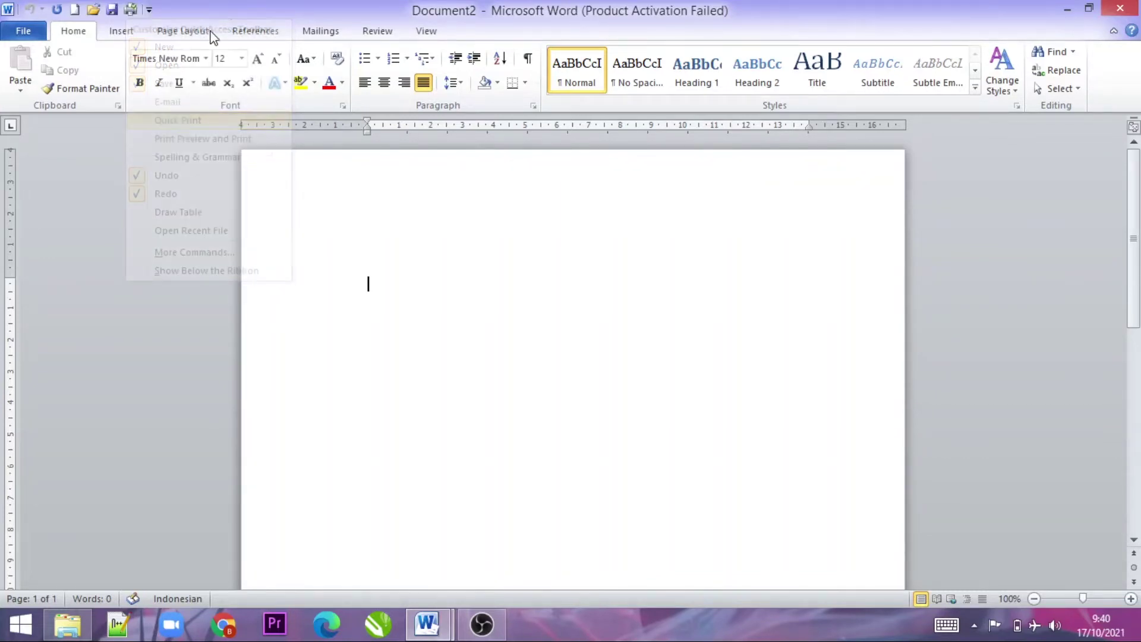
left_click(148, 9)
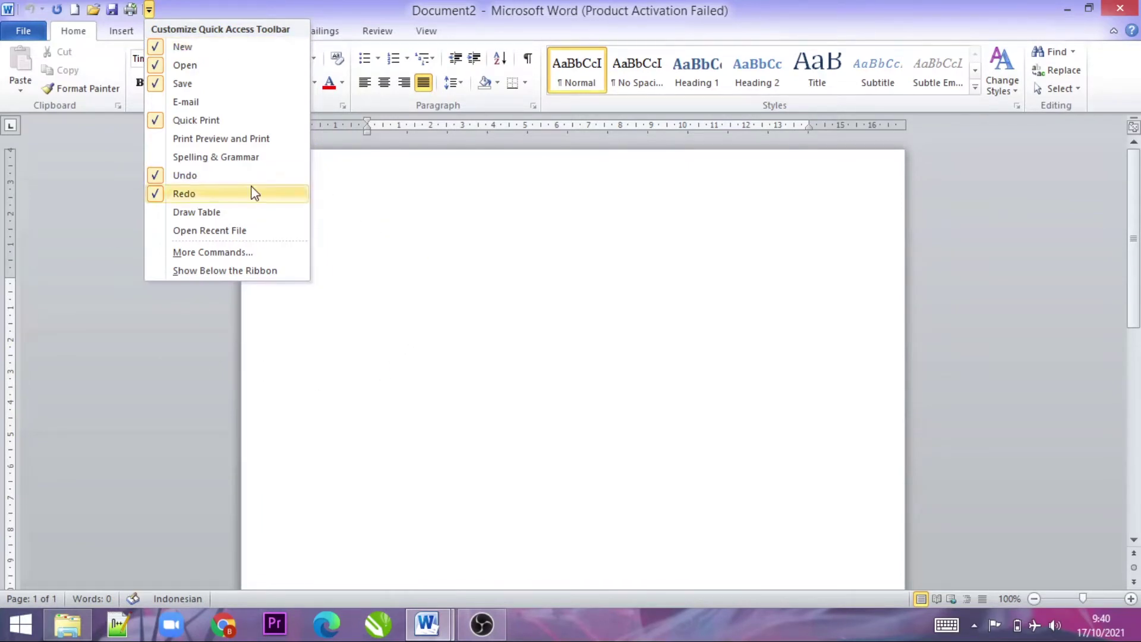
In Word Options, add Page Setup from Popular Commands to the toolbar and confirm with OK.
left_click(213, 253)
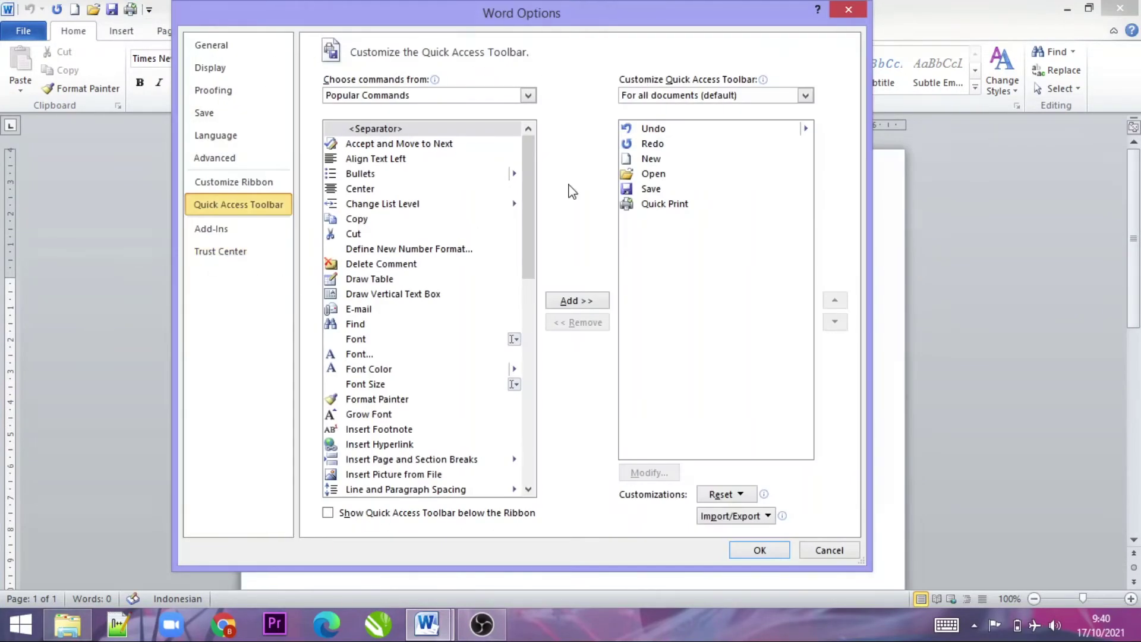
left_click_drag(560, 7, 584, 35)
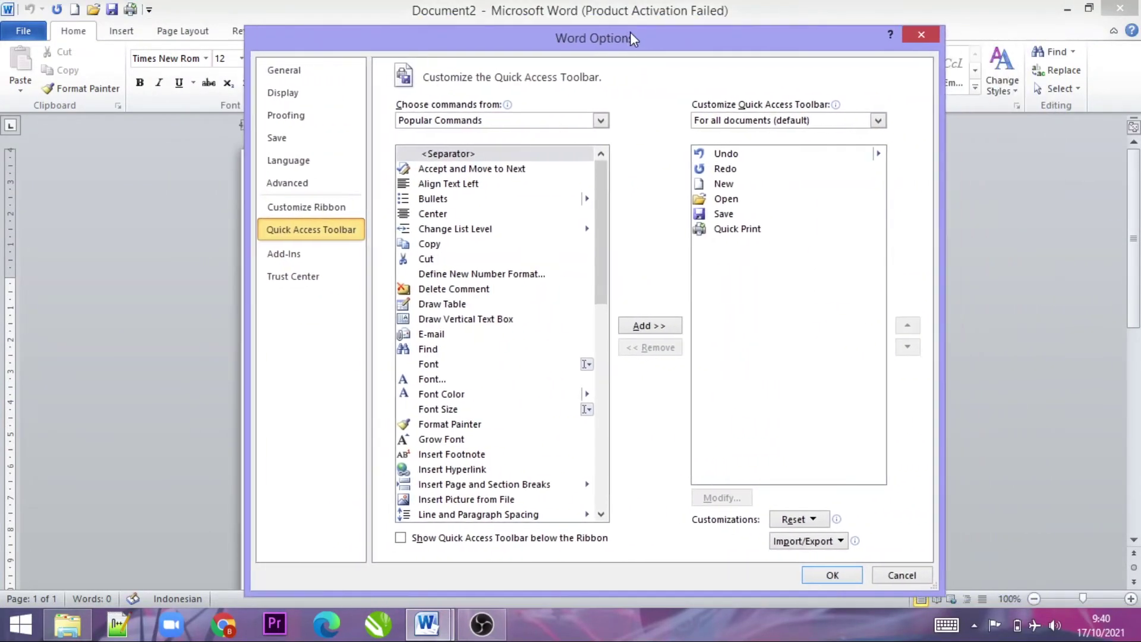
left_click_drag(585, 35, 595, 7)
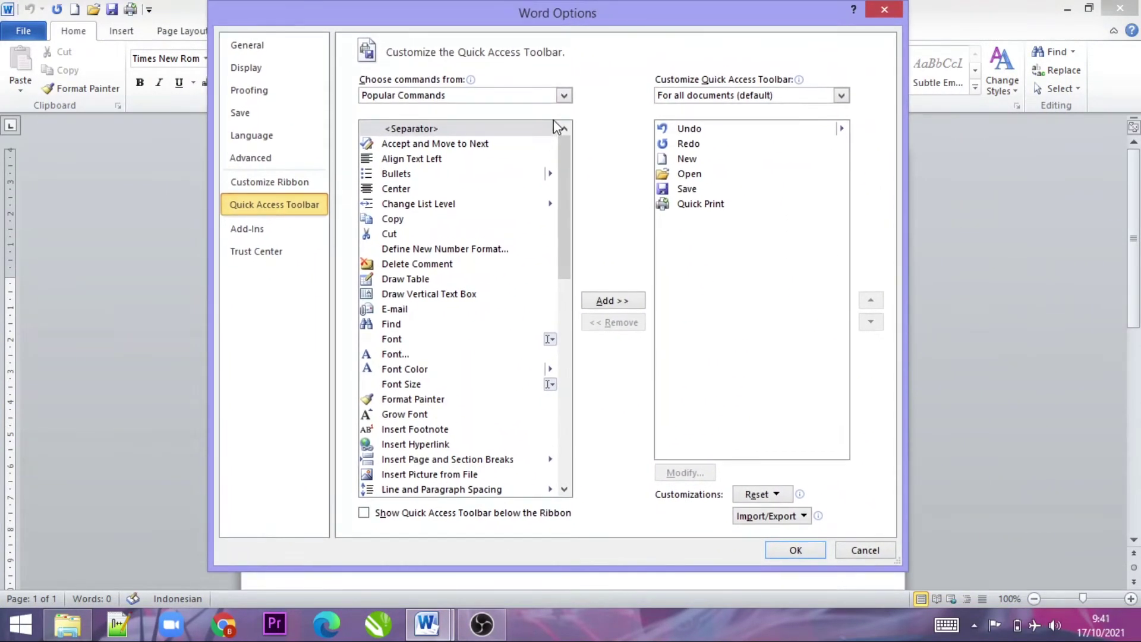
mouse_move(561, 157)
left_mouse_down()
mouse_move(566, 313)
mouse_move(564, 237)
mouse_move(561, 302)
mouse_move(564, 247)
left_mouse_up()
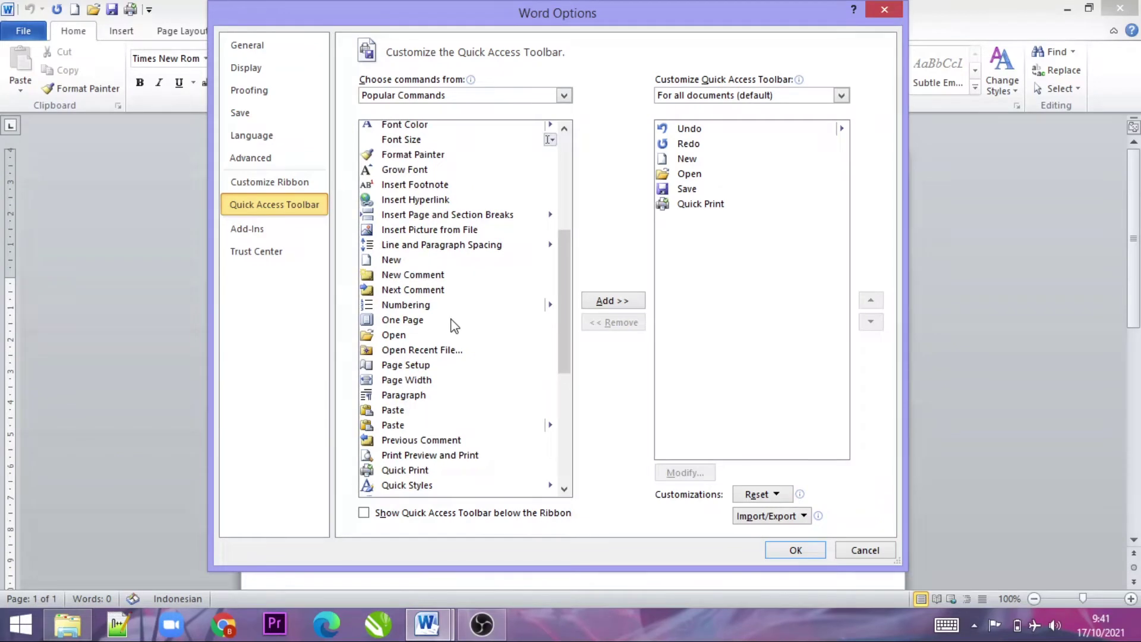
left_click(429, 365)
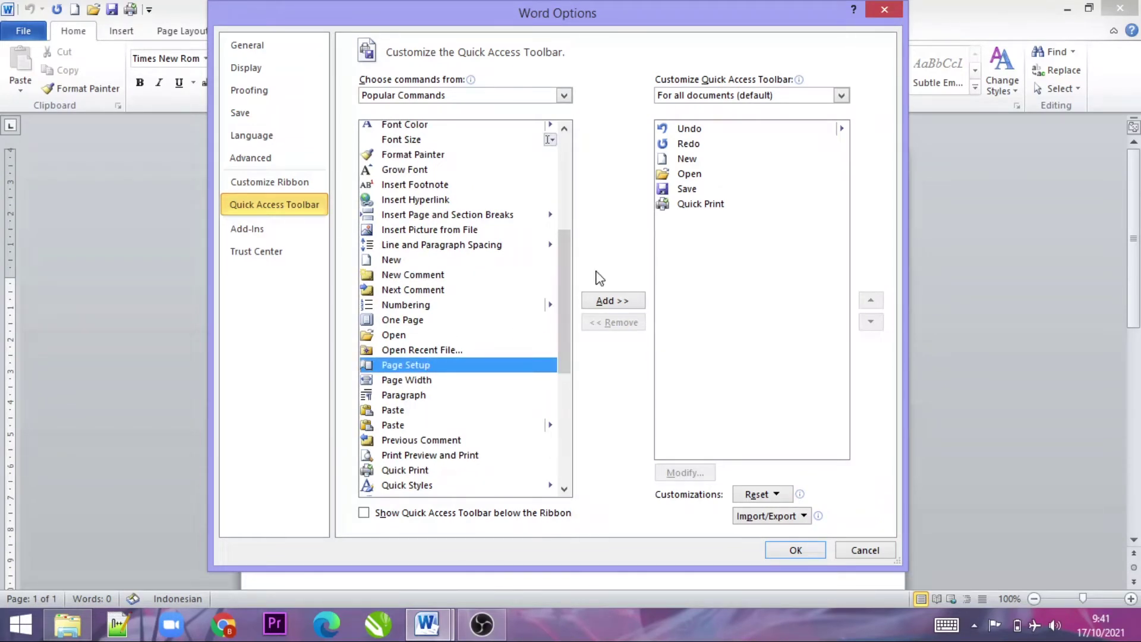
left_click(621, 303)
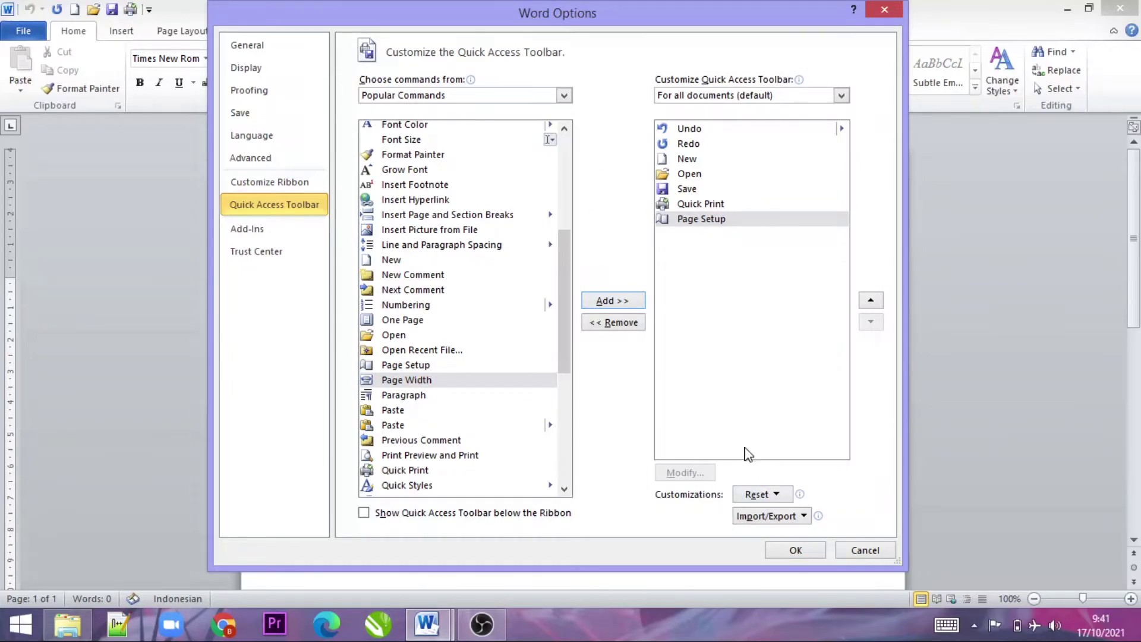
left_click(795, 551)
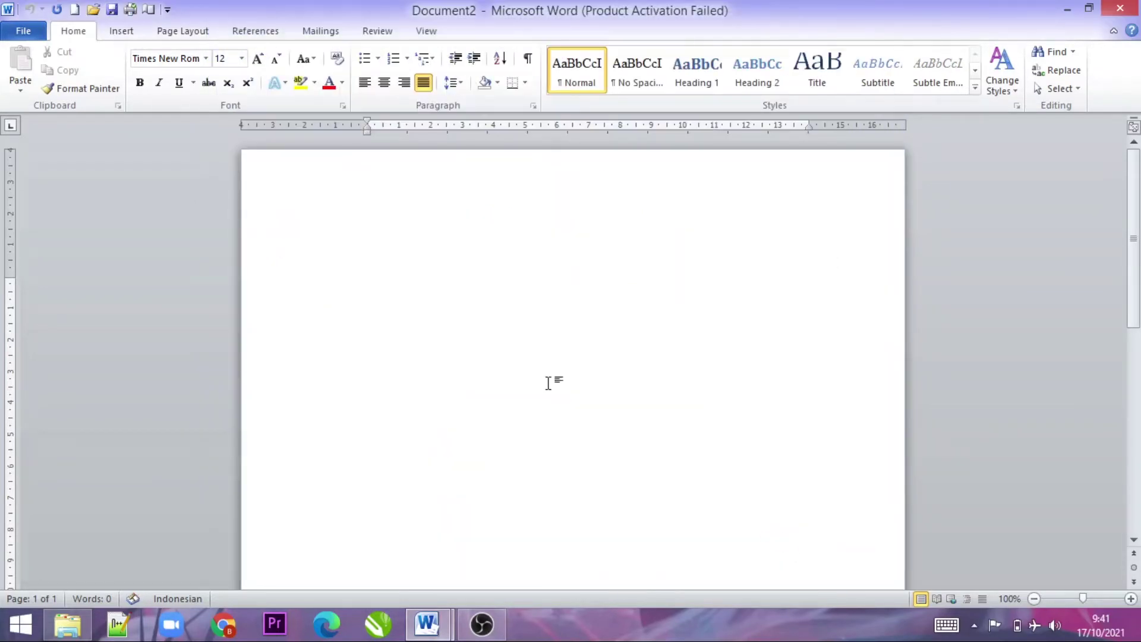
Untick Open and Save in the Quick Access Toolbar list.
left_click(167, 10)
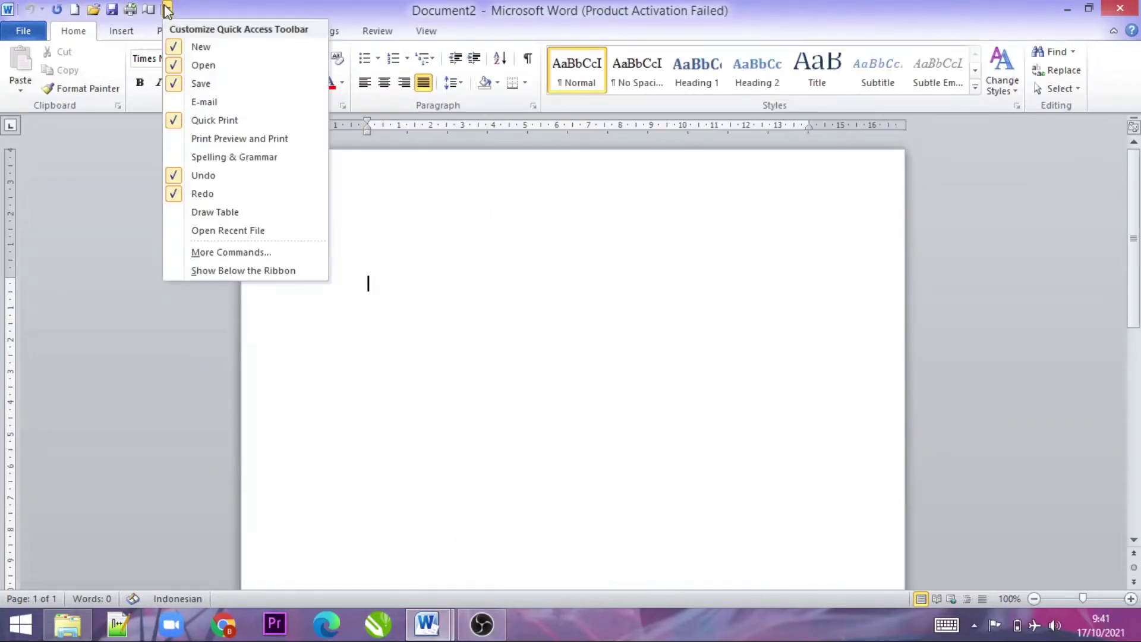
left_click(203, 64)
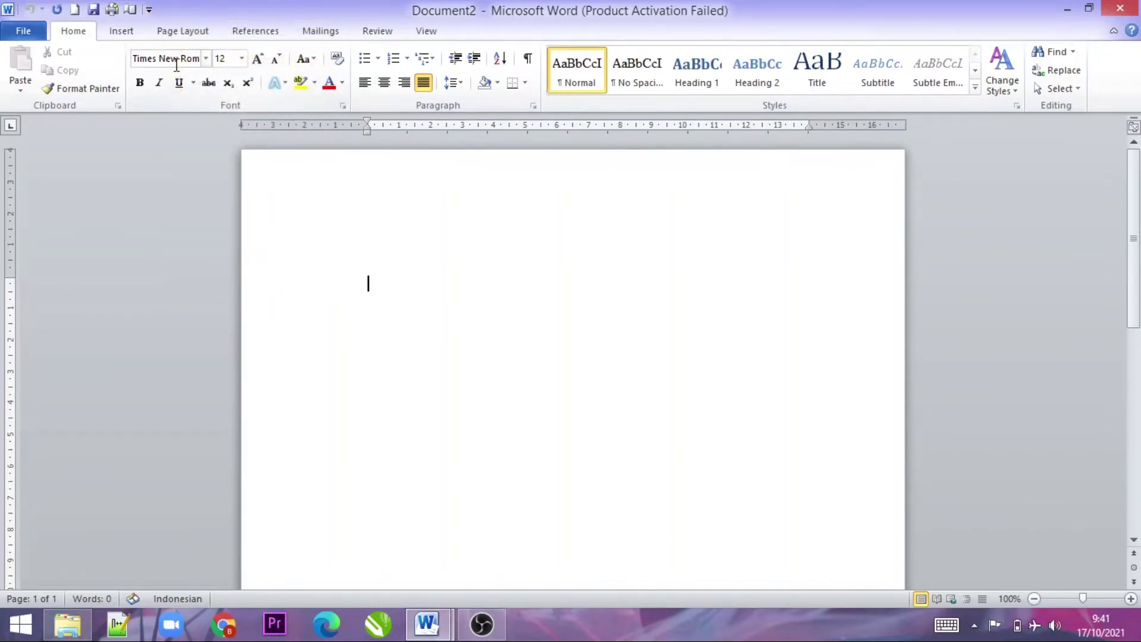
left_click(147, 10)
left_click(175, 82)
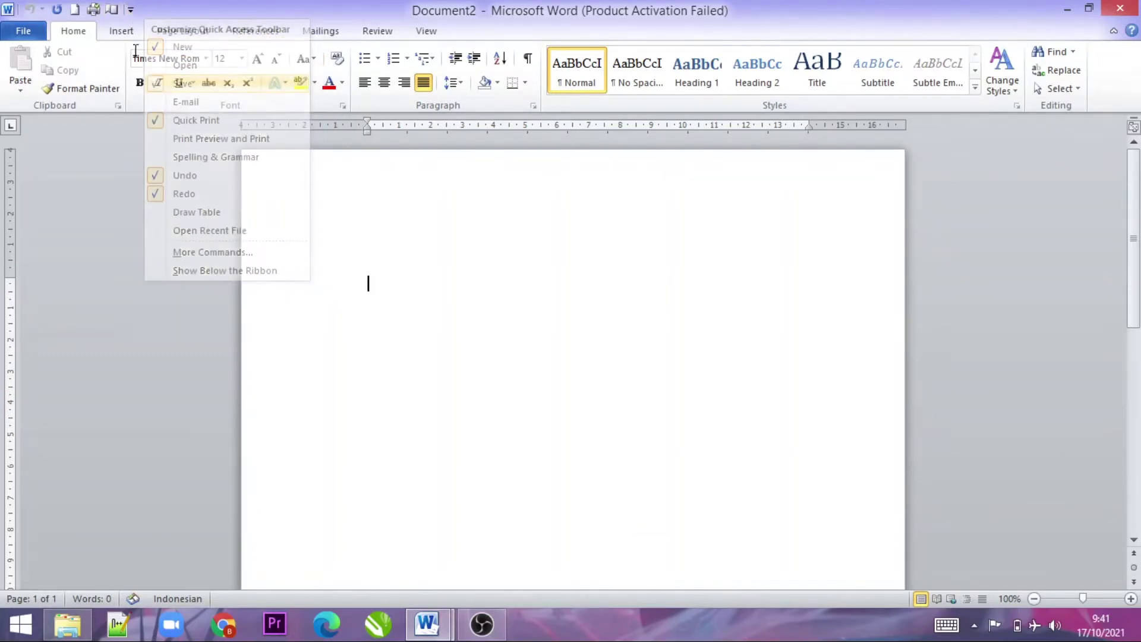
left_click(130, 9)
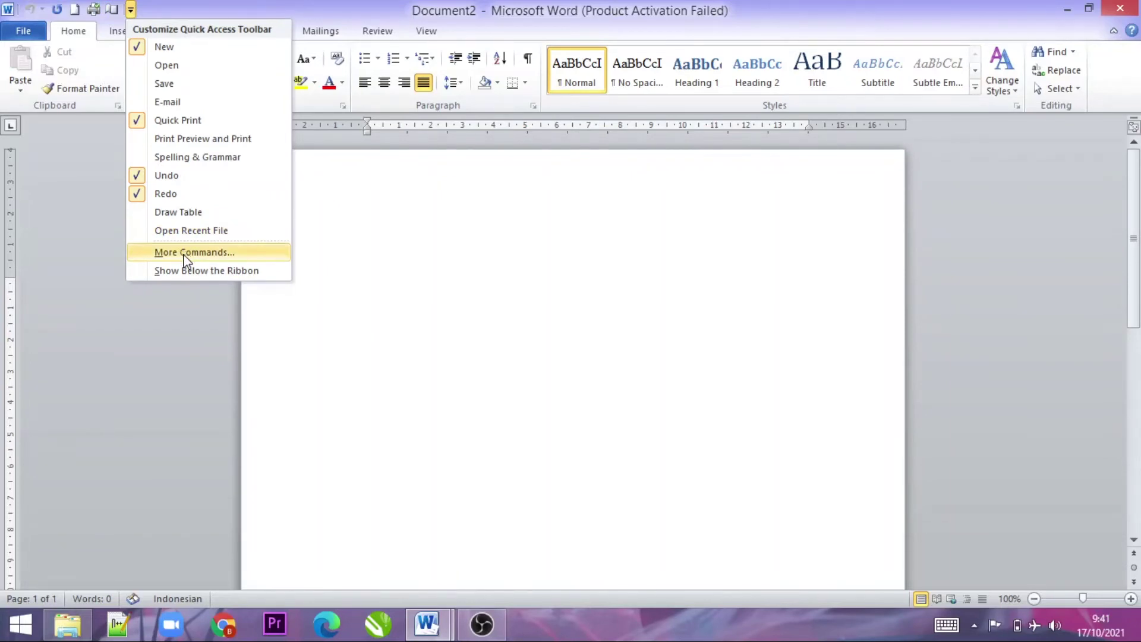
Remove Page Setup, Quick Print and New in Word Options, then confirm with OK.
left_click(183, 253)
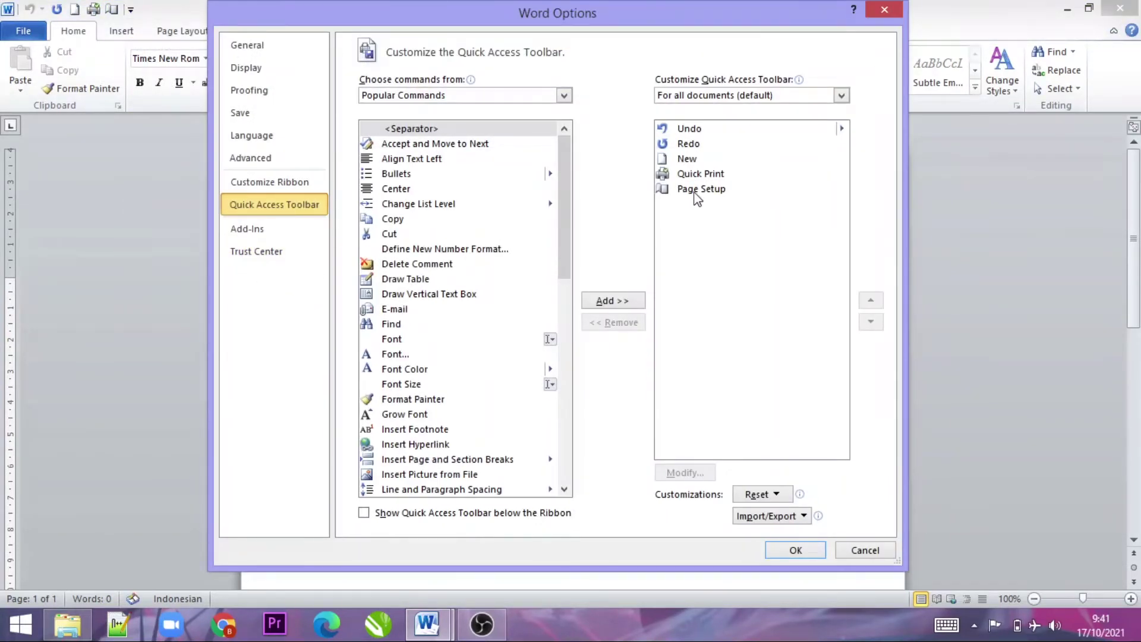
left_click(695, 189)
left_click(621, 323)
left_click(620, 323)
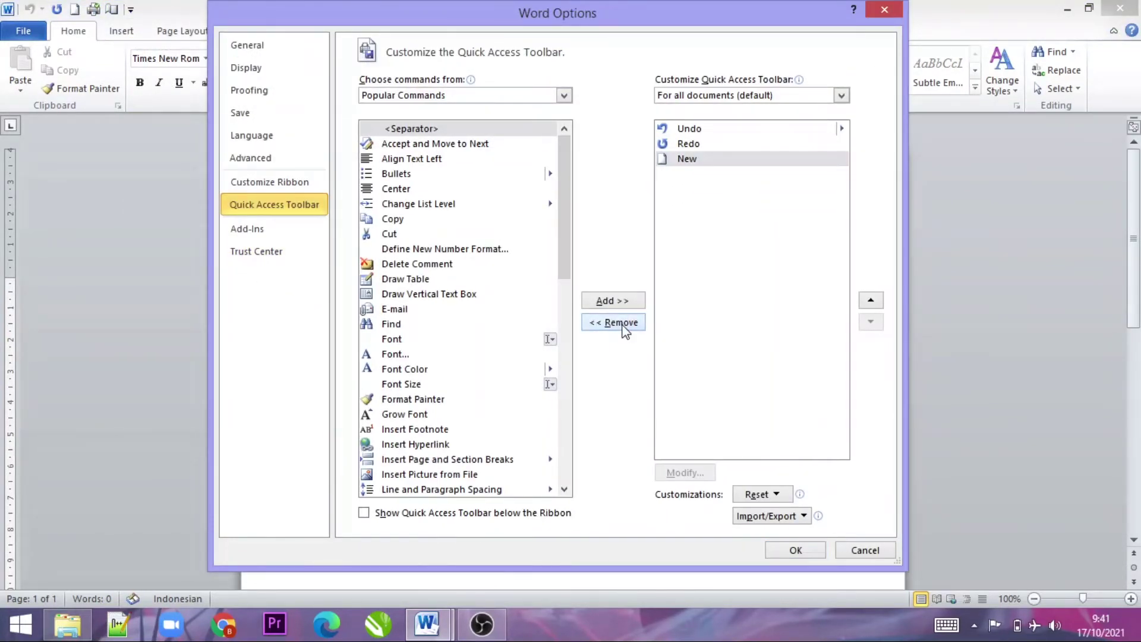
left_click(621, 322)
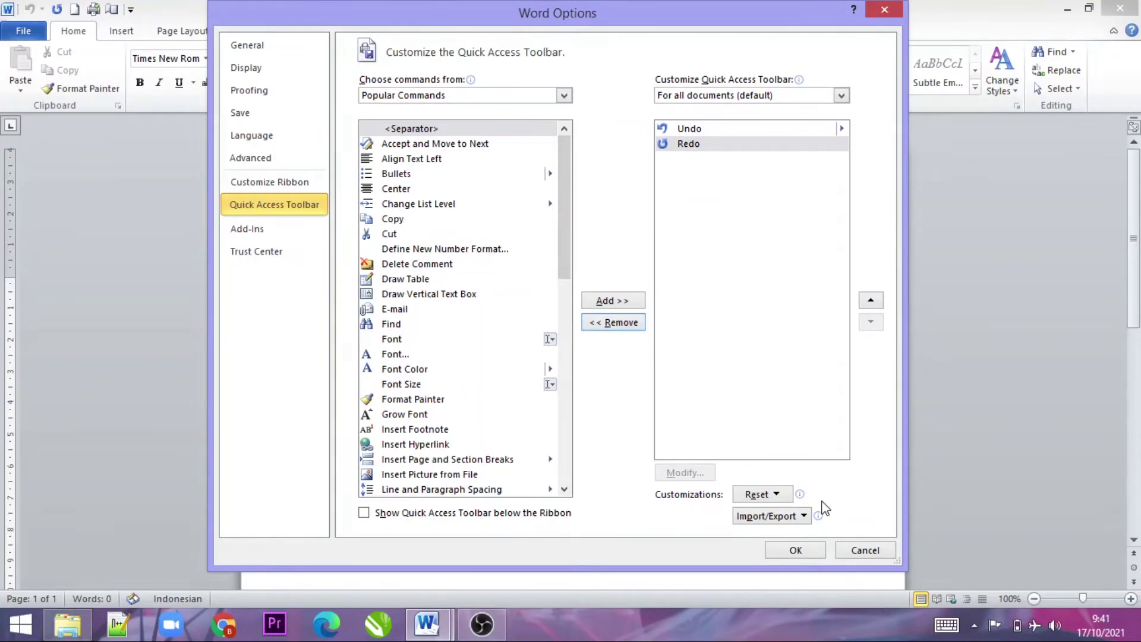
left_click(795, 550)
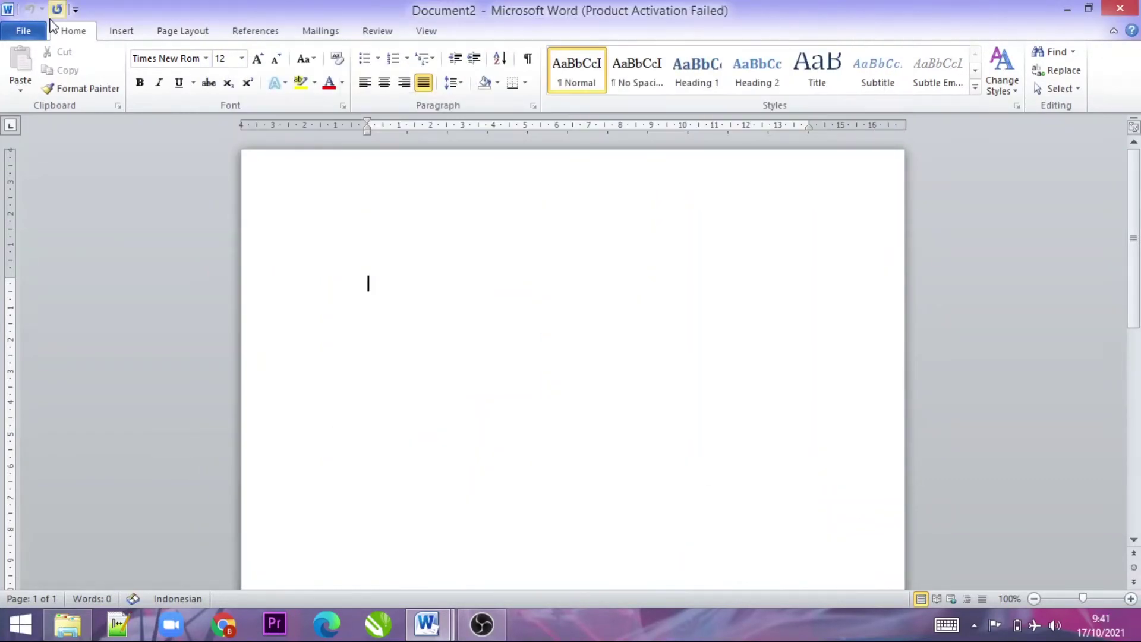
left_click(75, 10)
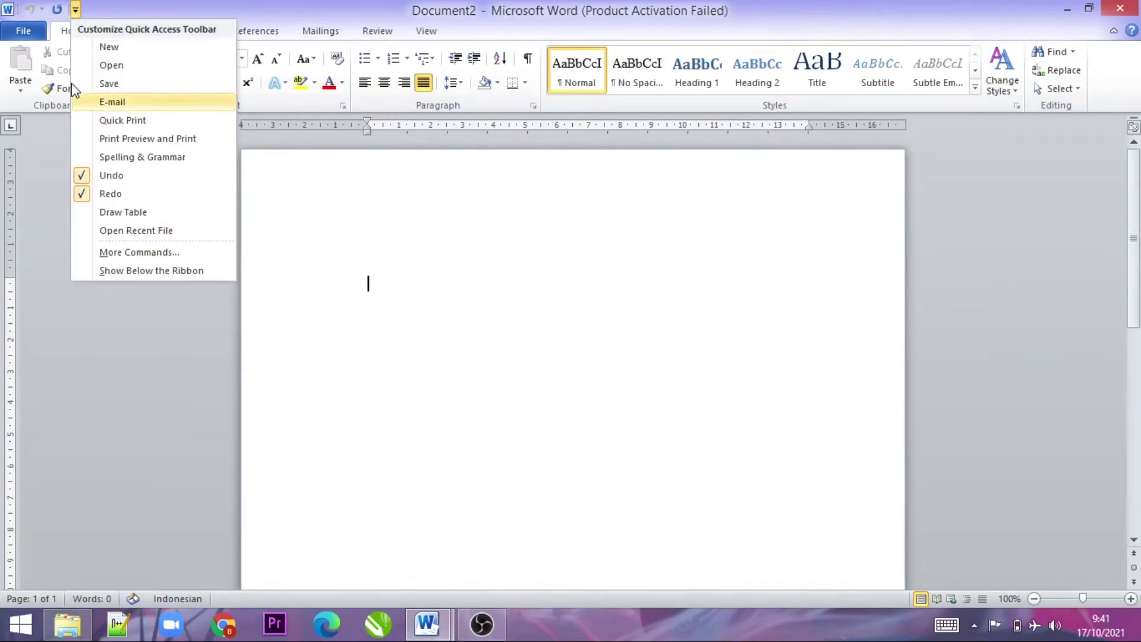
left_click(162, 254)
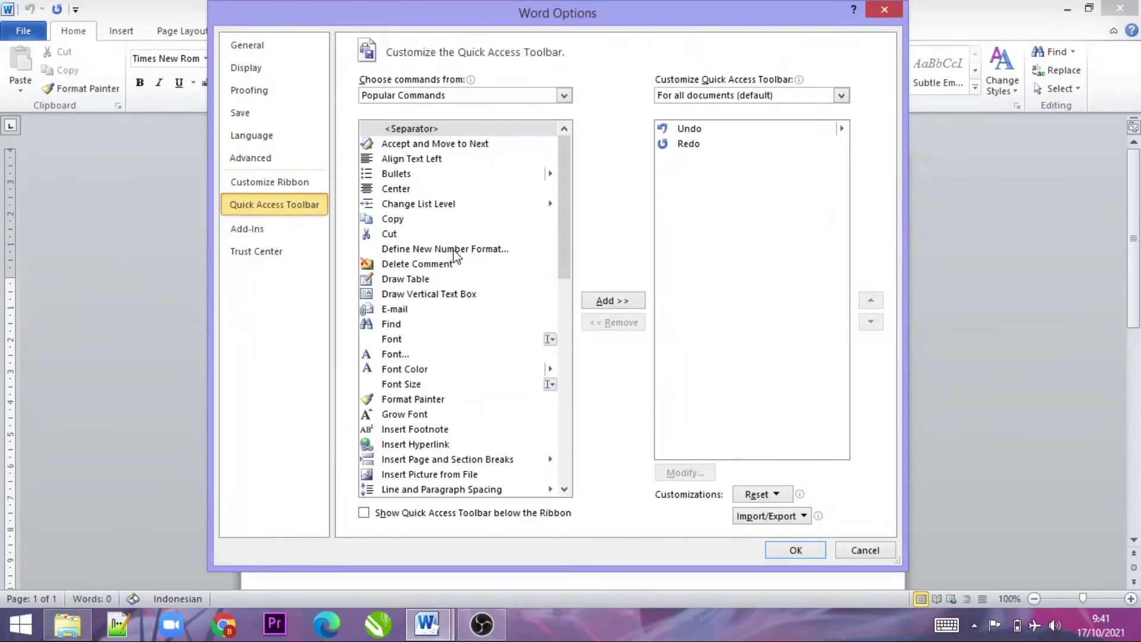
left_click(564, 96)
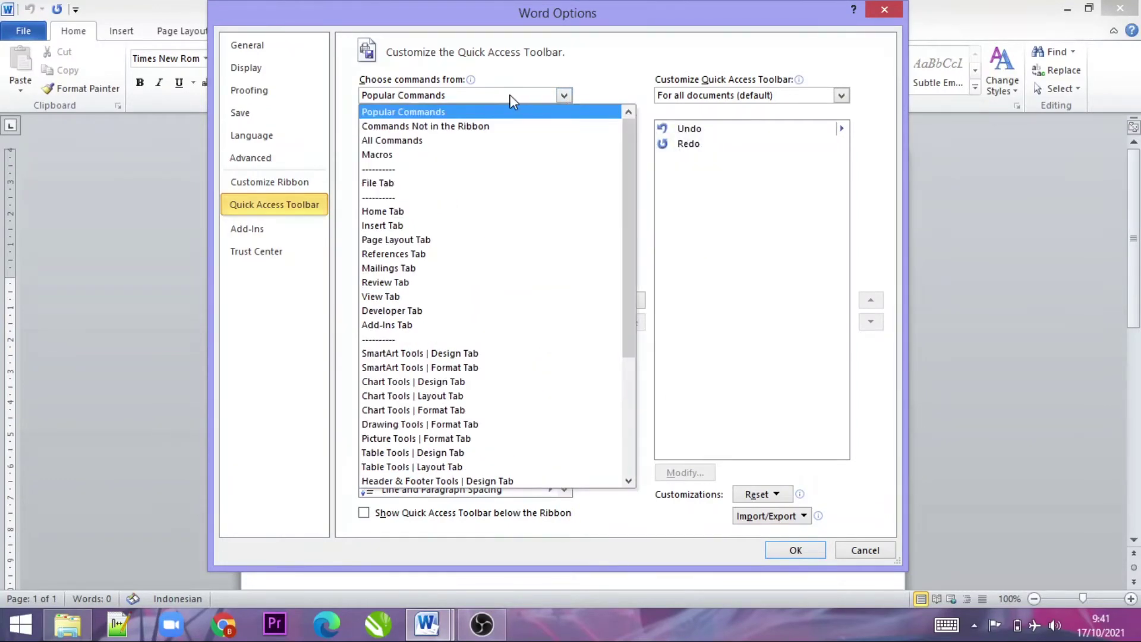
left_click(419, 126)
left_click(563, 96)
scroll(446, 276, "down", 2)
scroll(463, 297, "down", 2)
scroll(433, 258, "up", 4)
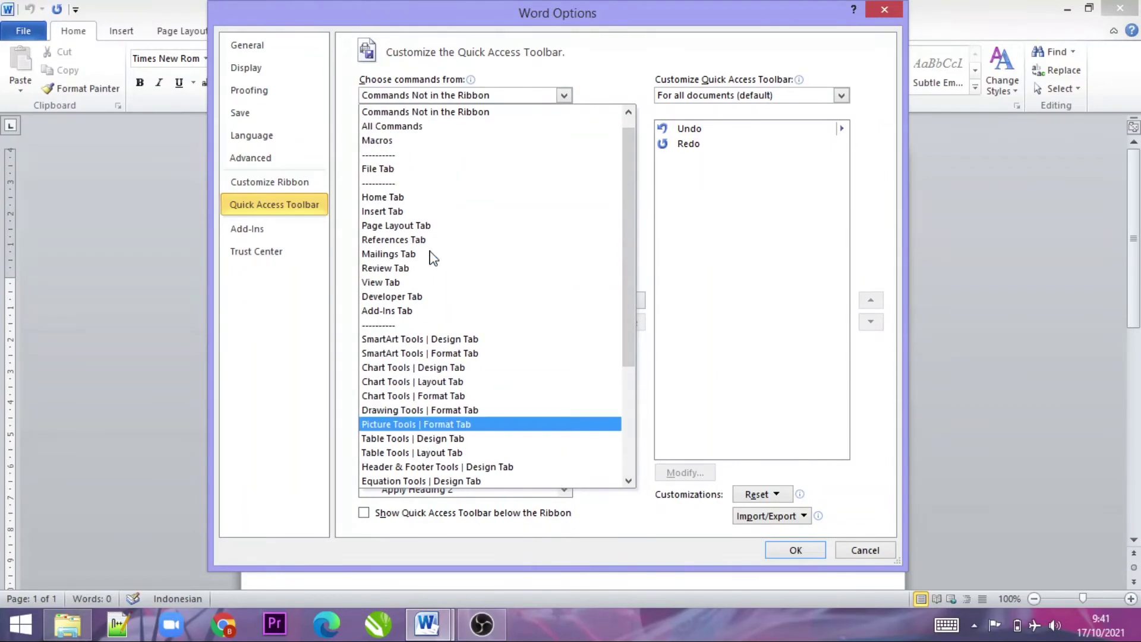
scroll(432, 259, "up", 1)
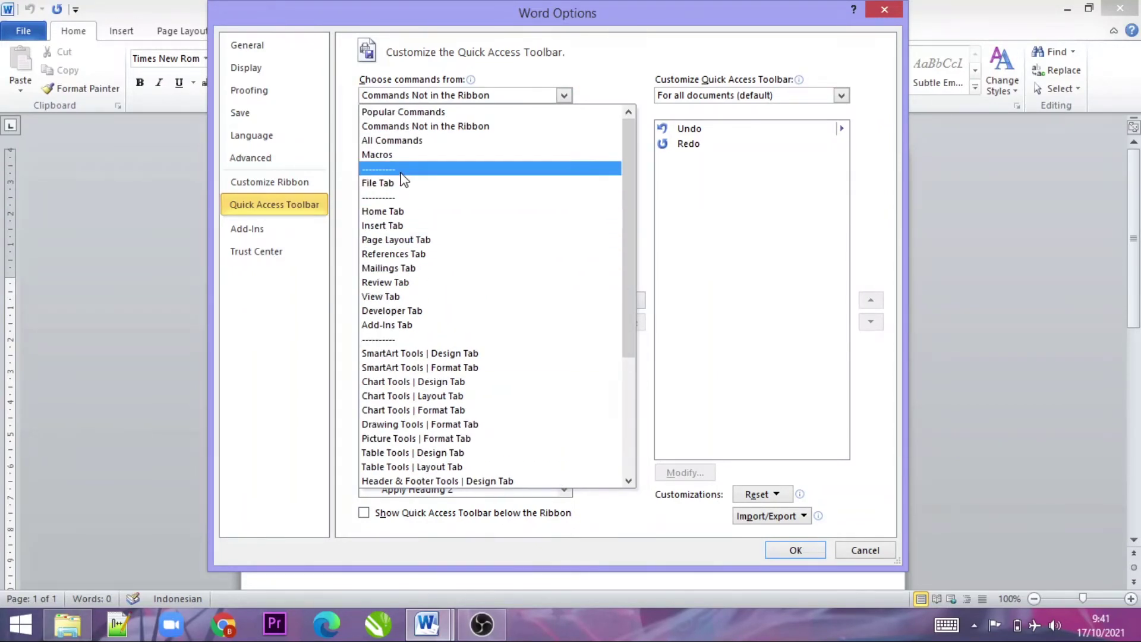
left_click(393, 211)
scroll(443, 149, "down", 4)
scroll(457, 172, "down", 5)
scroll(463, 175, "down", 2)
scroll(463, 173, "up", 3)
left_click(565, 94)
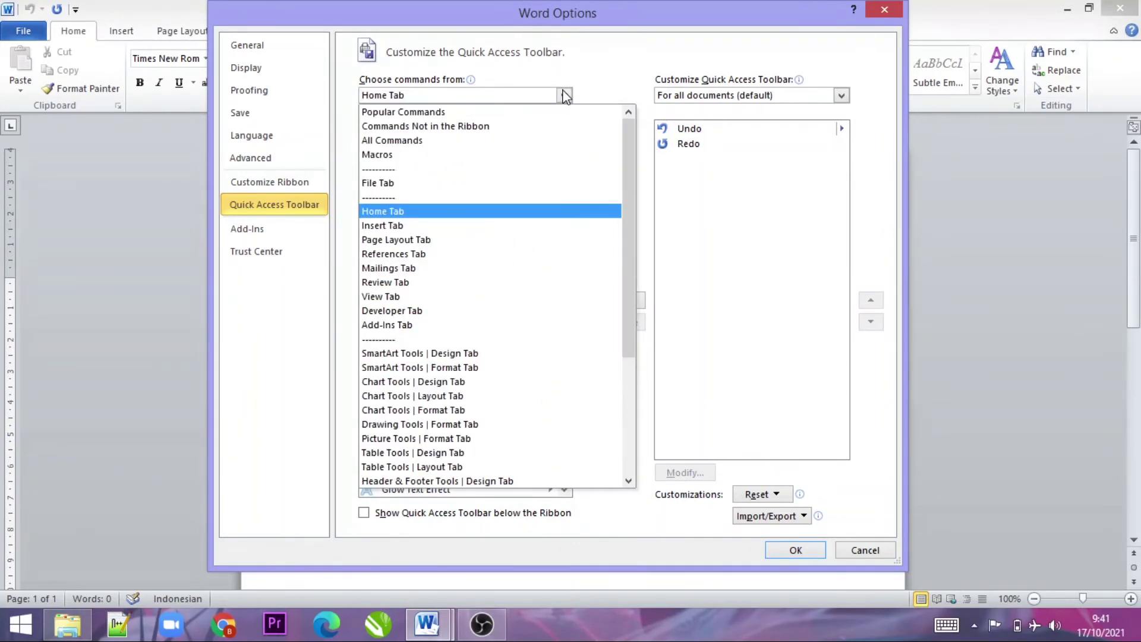
scroll(535, 155, "down", 2)
scroll(389, 196, "up", 2)
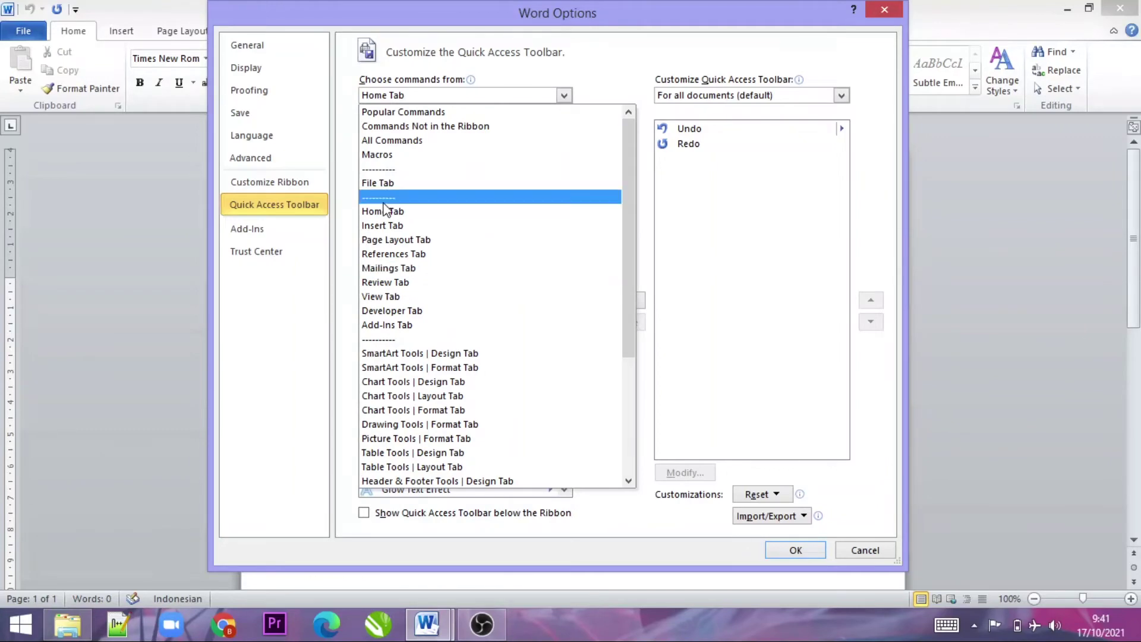
left_click(429, 226)
scroll(466, 178, "down", 4)
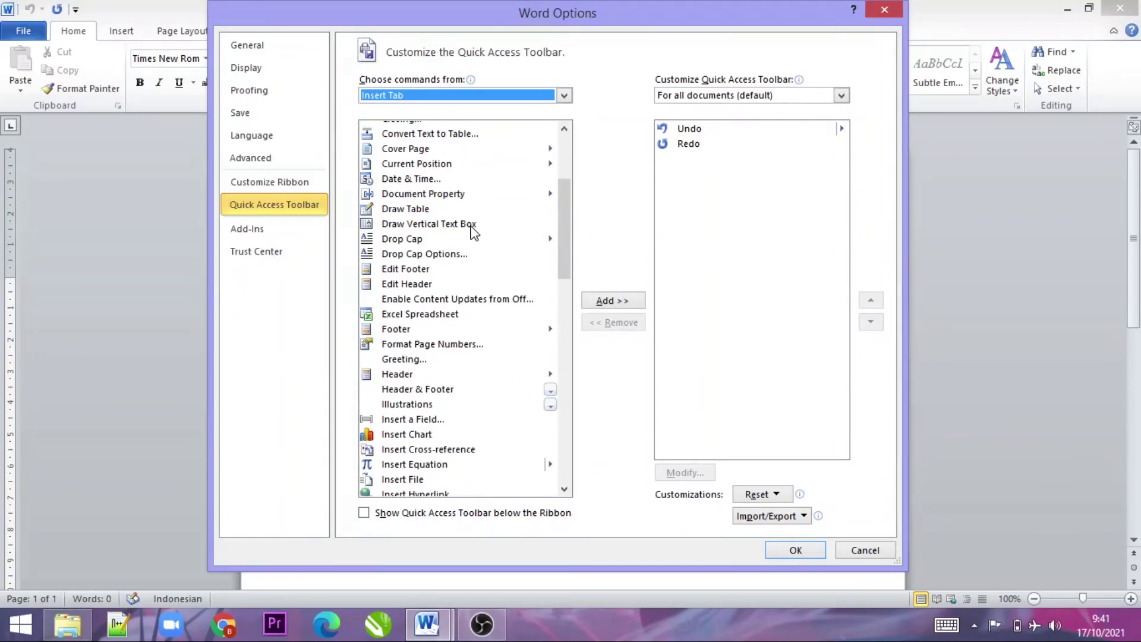
scroll(473, 226, "down", 5)
scroll(473, 232, "down", 6)
scroll(473, 231, "down", 5)
scroll(473, 231, "up", 5)
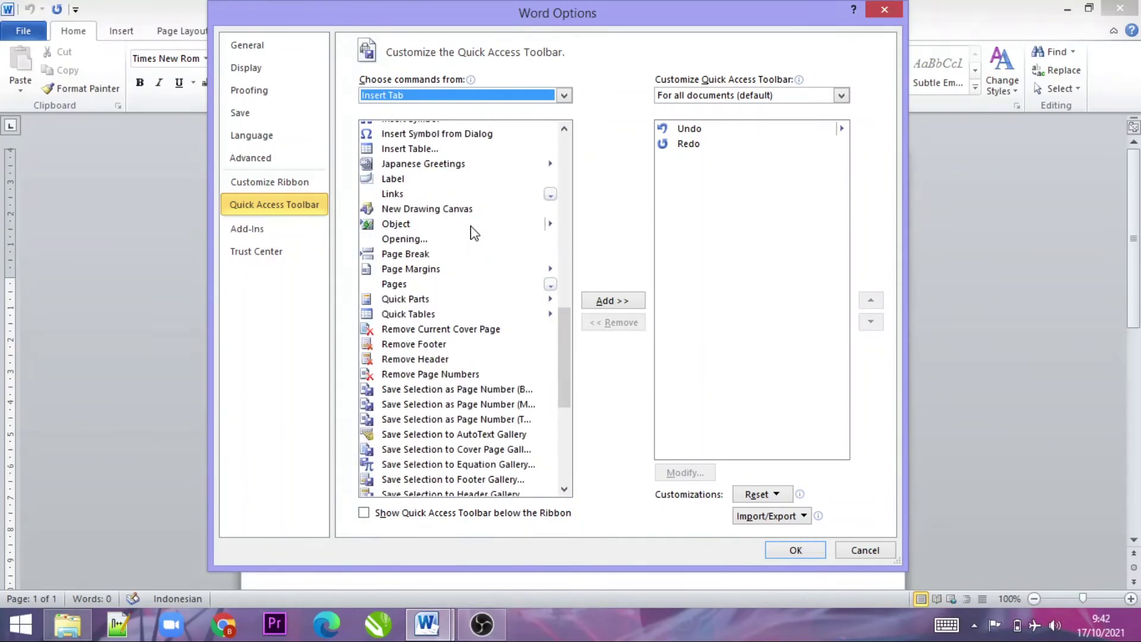
scroll(472, 232, "up", 5)
scroll(473, 233, "up", 4)
scroll(473, 232, "up", 5)
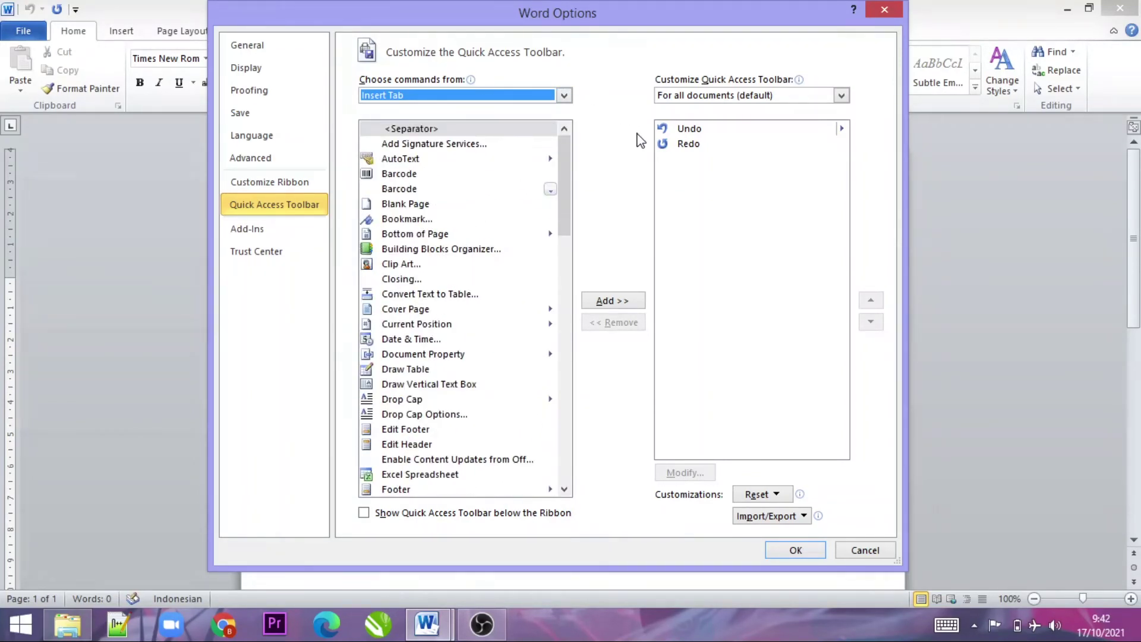
left_click(787, 550)
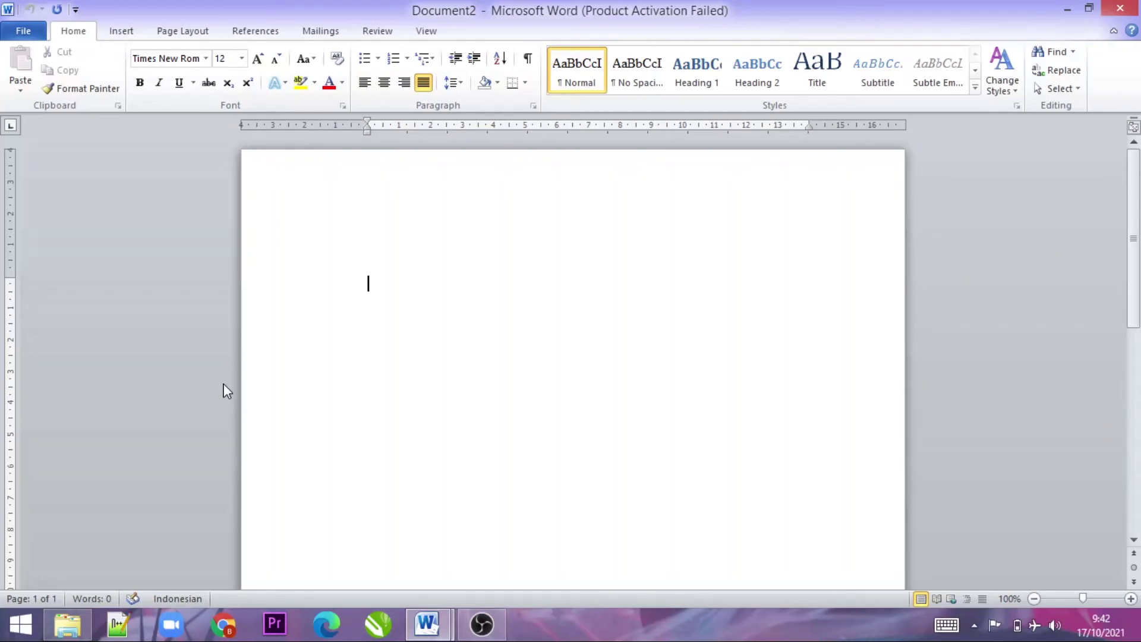
Add New to the Quick Access Toolbar, show it below the ribbon, and type 'j'.
left_click(76, 9)
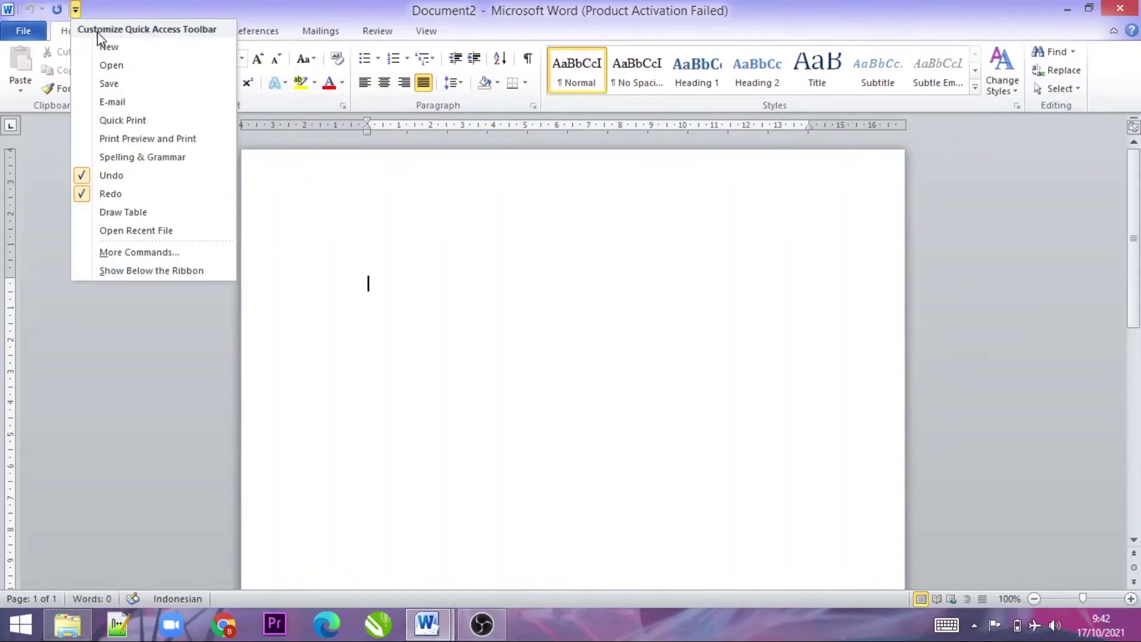
left_click(102, 46)
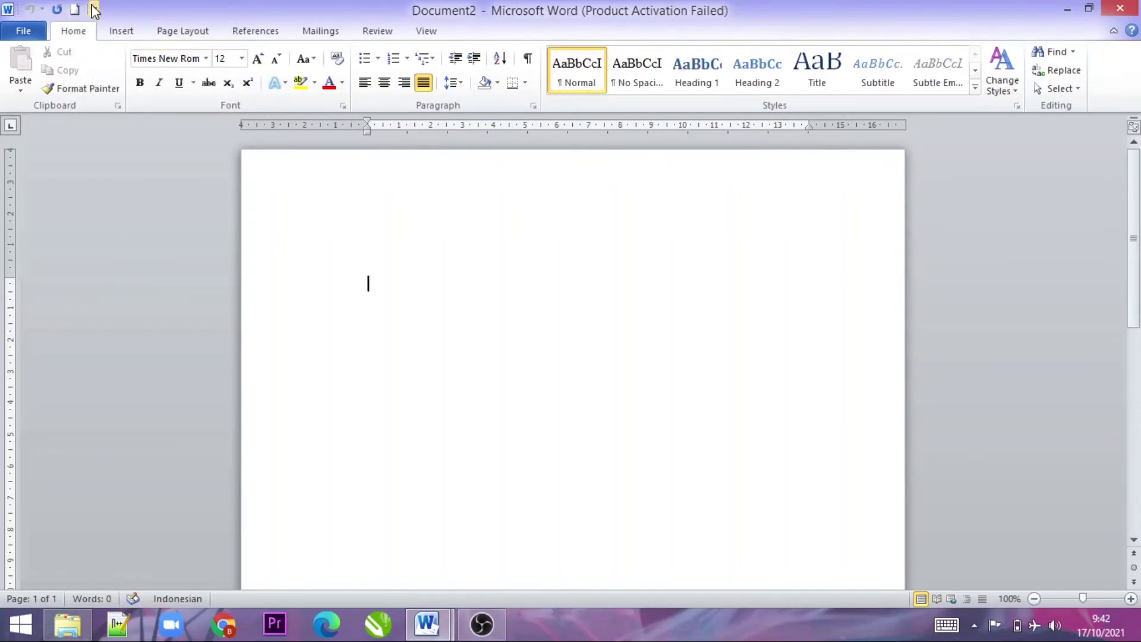
left_click(94, 9)
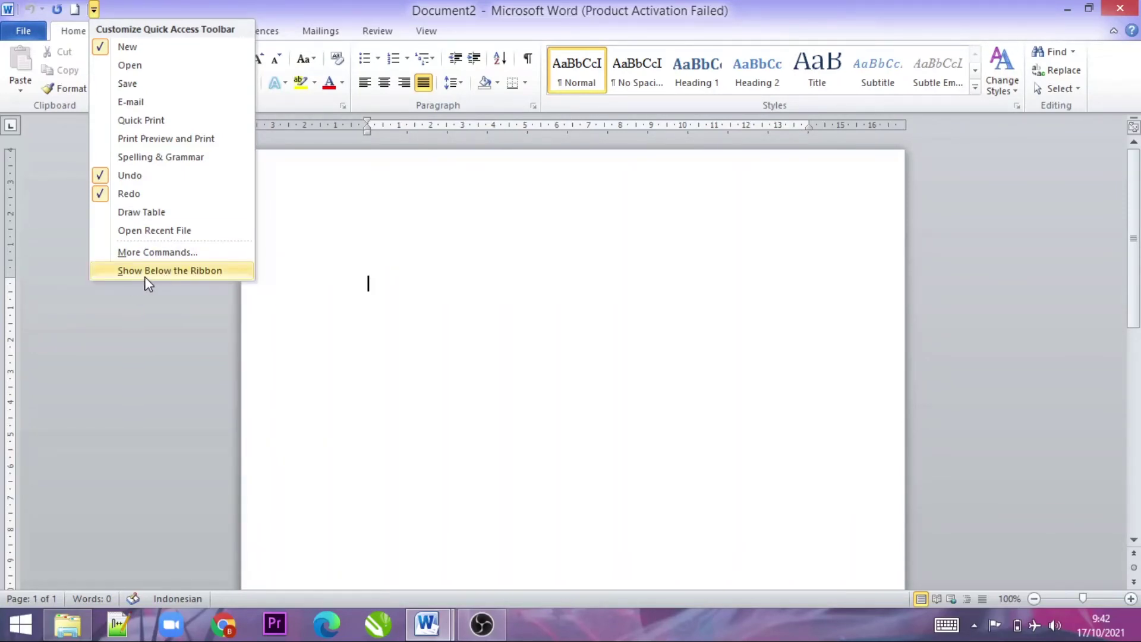
left_click(171, 272)
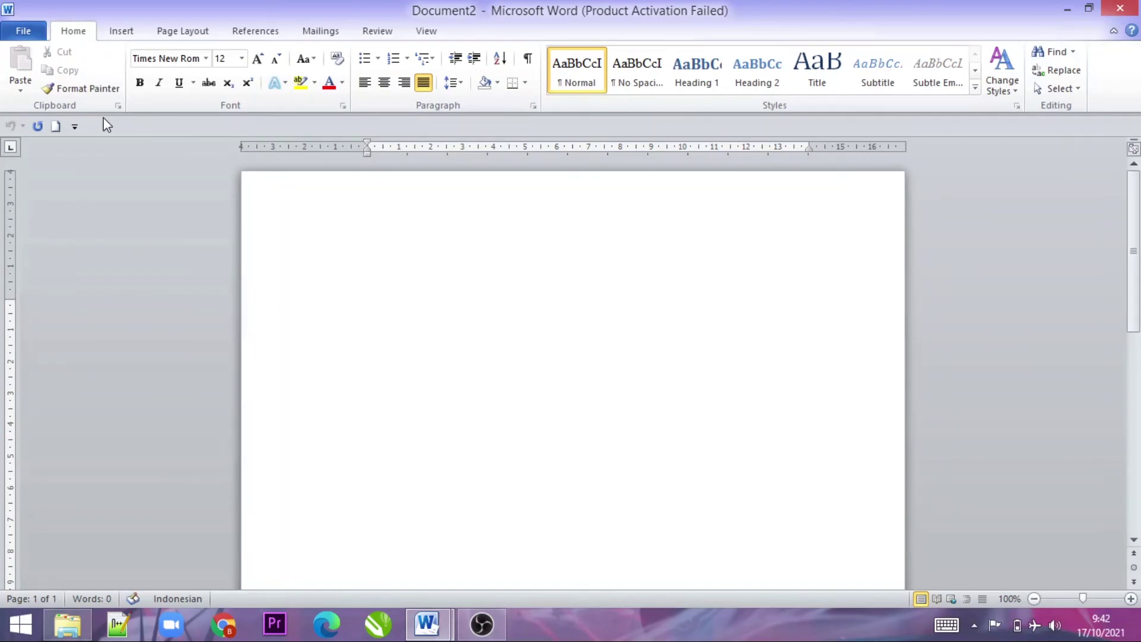
type("j")
left_click(75, 126)
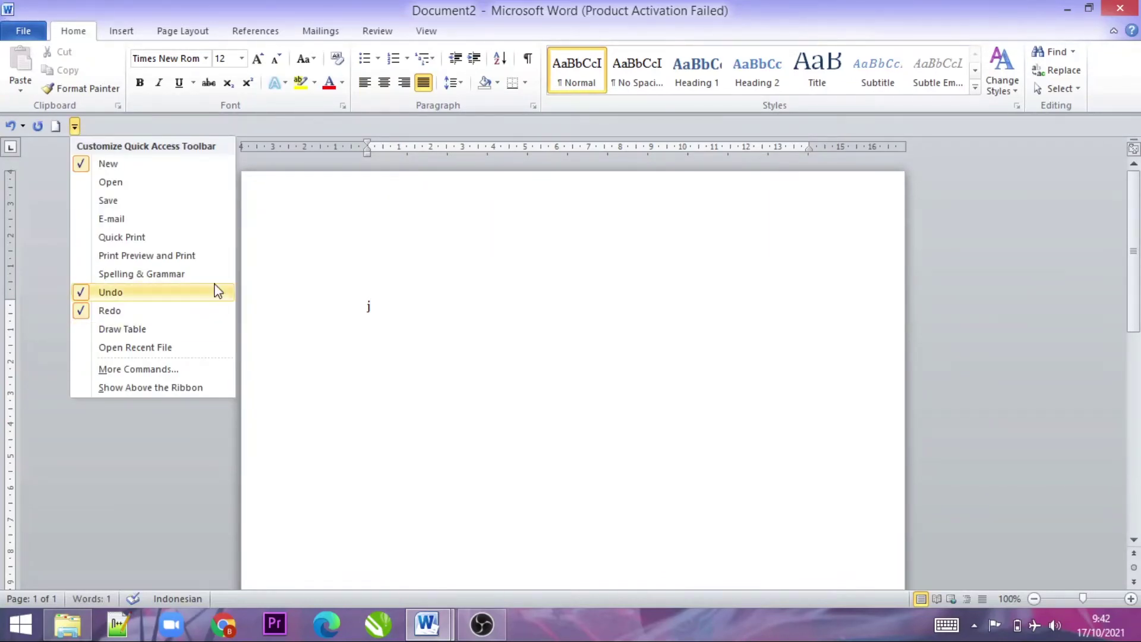
Show the Quick Access Toolbar above the ribbon again and deselect the 'j' on the page.
left_click(154, 387)
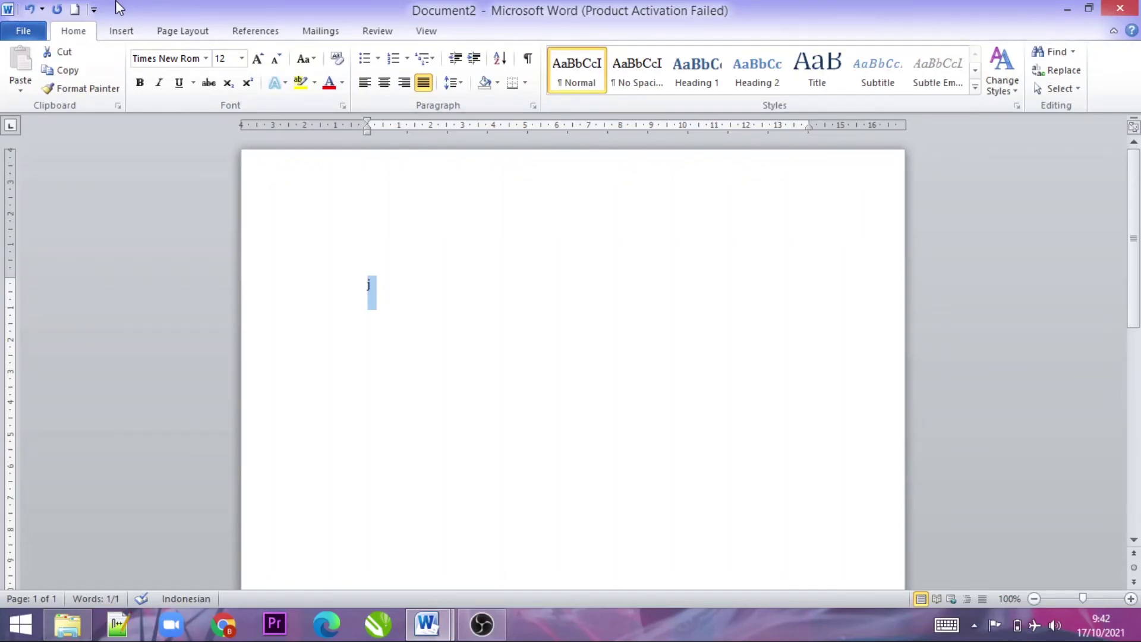
left_click(94, 9)
left_click(94, 9)
left_click(421, 296)
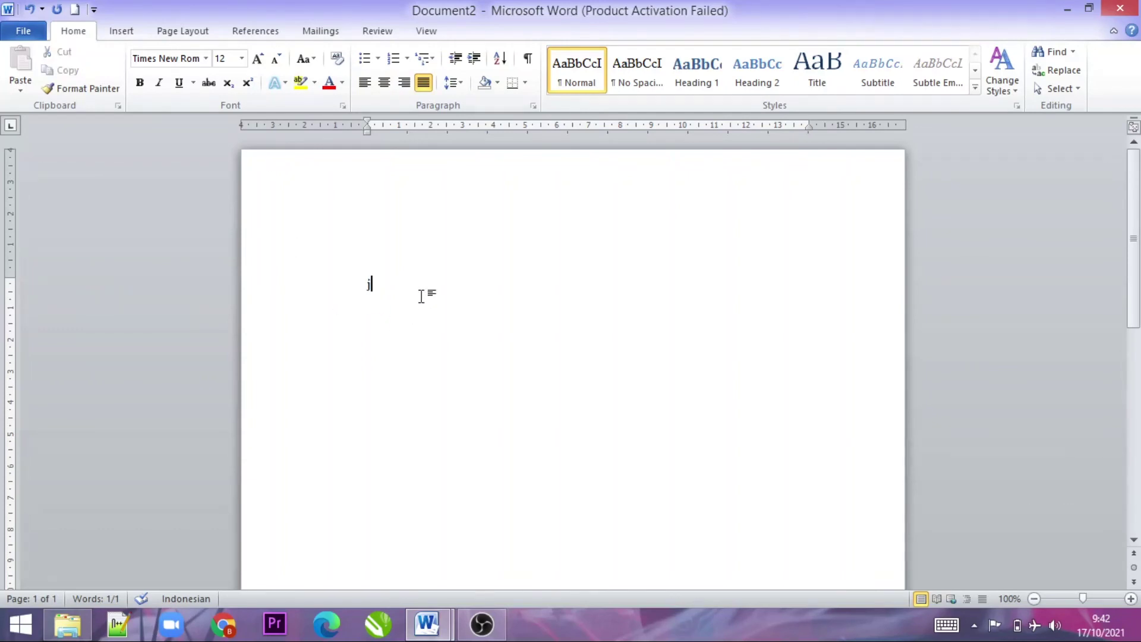